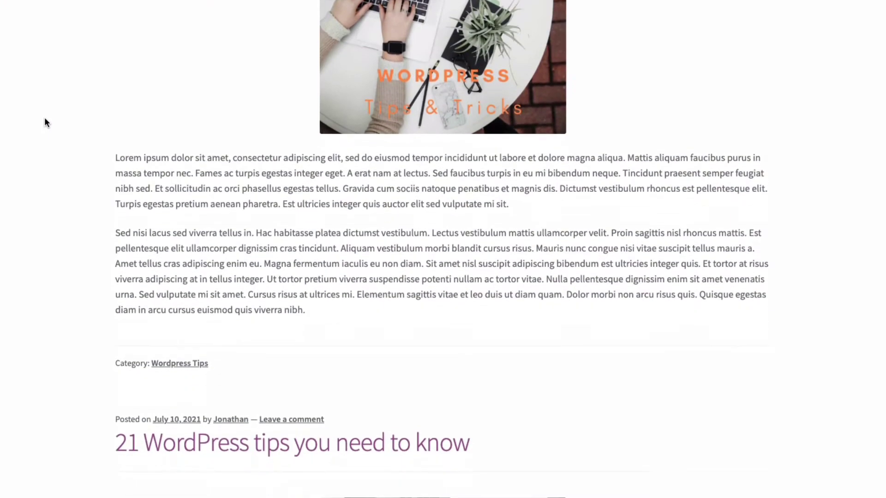
{"action": "scroll", "coordinate": [44, 123], "scroll_direction": "down", "scroll_amount": 2}
{"action": "scroll", "coordinate": [46, 124], "scroll_direction": "down", "scroll_amount": 2}
{"action": "scroll", "coordinate": [45, 123], "scroll_direction": "down", "scroll_amount": 3}
{"action": "scroll", "coordinate": [46, 124], "scroll_direction": "down", "scroll_amount": 3}
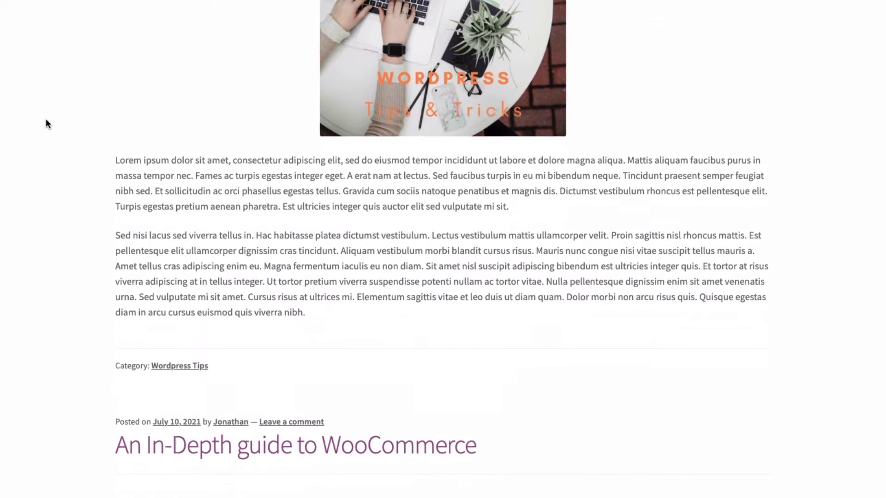
{"action": "scroll", "coordinate": [46, 123], "scroll_direction": "down", "scroll_amount": 3}
{"action": "scroll", "coordinate": [46, 124], "scroll_direction": "down", "scroll_amount": 3}
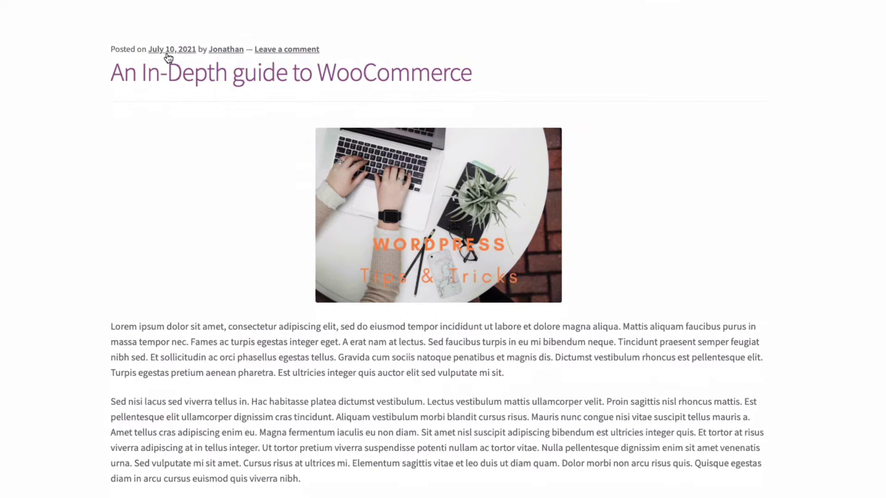
{"action": "scroll", "coordinate": [111, 152], "scroll_direction": "down", "scroll_amount": 3}
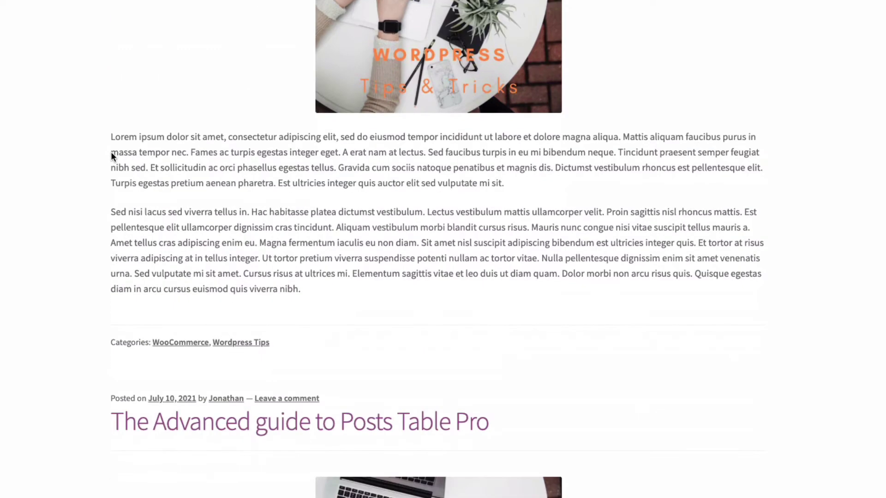
{"action": "scroll", "coordinate": [81, 182], "scroll_direction": "down", "scroll_amount": 3}
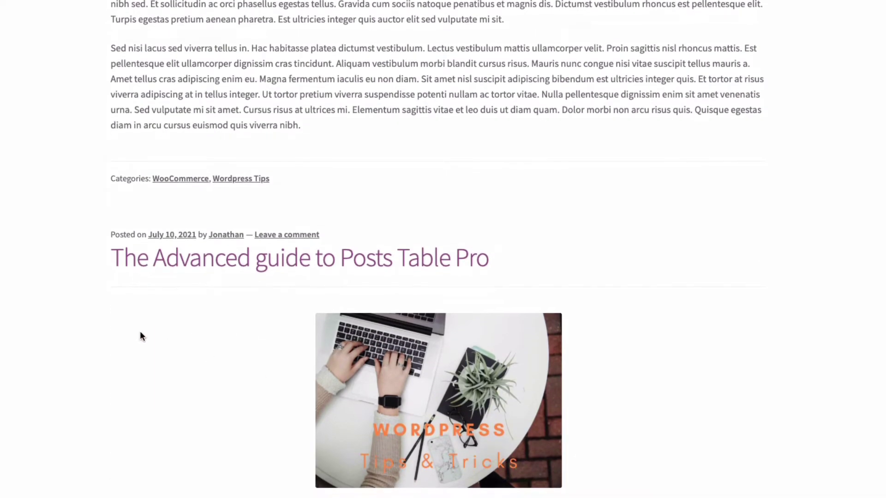
{"action": "scroll", "coordinate": [114, 285], "scroll_direction": "down", "scroll_amount": 2}
{"action": "scroll", "coordinate": [115, 285], "scroll_direction": "down", "scroll_amount": 3}
{"action": "scroll", "coordinate": [114, 285], "scroll_direction": "down", "scroll_amount": 3}
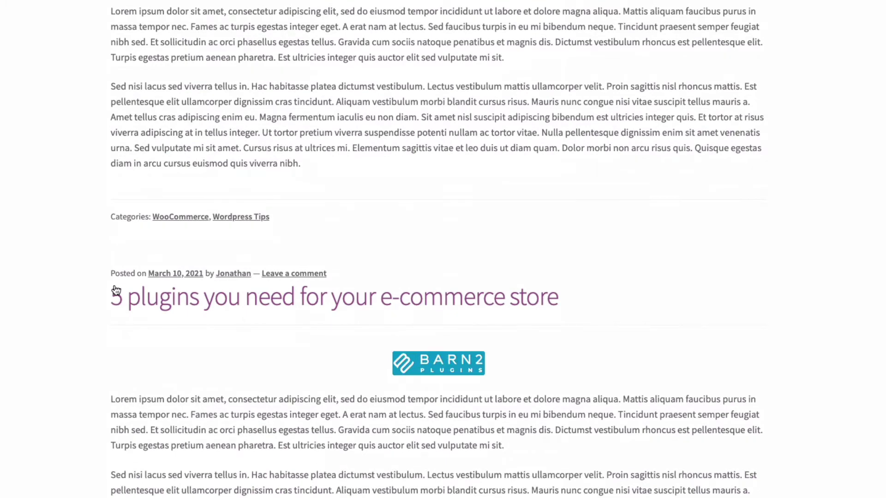
{"action": "scroll", "coordinate": [114, 286], "scroll_direction": "down", "scroll_amount": 5}
{"action": "scroll", "coordinate": [114, 284], "scroll_direction": "down", "scroll_amount": 3}
{"action": "scroll", "coordinate": [114, 280], "scroll_direction": "down", "scroll_amount": 1}
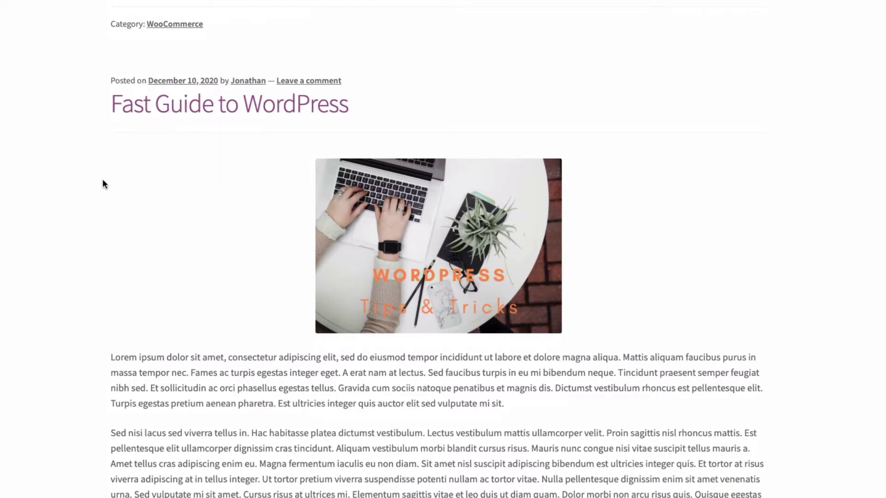
{"action": "scroll", "coordinate": [103, 182], "scroll_direction": "down", "scroll_amount": 2}
{"action": "scroll", "coordinate": [103, 181], "scroll_direction": "down", "scroll_amount": 1}
{"action": "scroll", "coordinate": [104, 181], "scroll_direction": "down", "scroll_amount": 4}
{"action": "scroll", "coordinate": [105, 181], "scroll_direction": "down", "scroll_amount": 2}
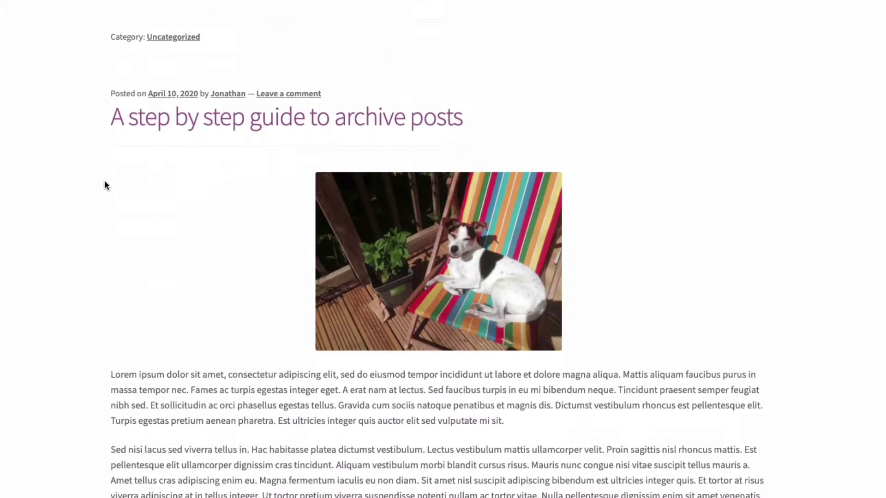
{"action": "scroll", "coordinate": [105, 185], "scroll_direction": "down", "scroll_amount": 1}
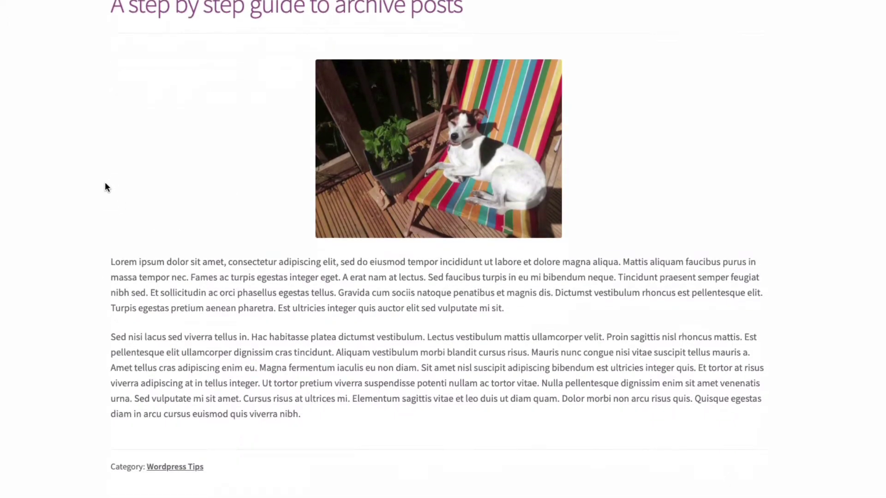
{"action": "scroll", "coordinate": [104, 185], "scroll_direction": "down", "scroll_amount": 2}
{"action": "scroll", "coordinate": [104, 186], "scroll_direction": "down", "scroll_amount": 2}
{"action": "scroll", "coordinate": [105, 184], "scroll_direction": "down", "scroll_amount": 2}
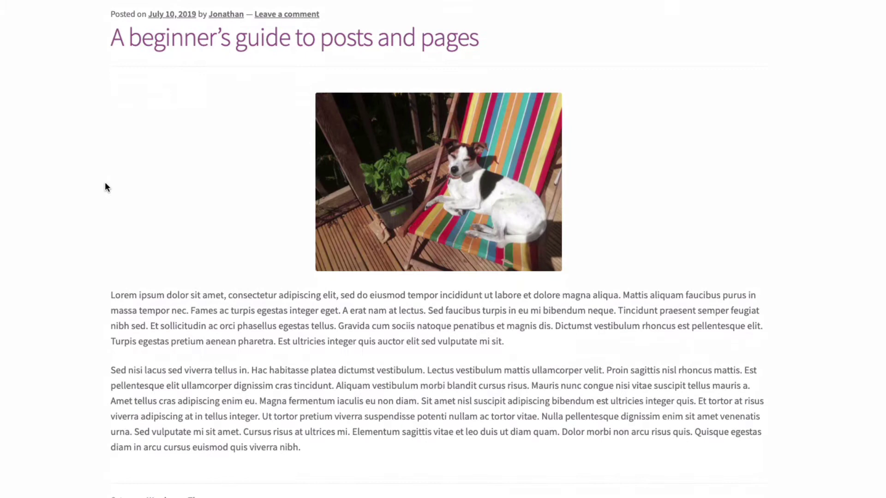
{"action": "scroll", "coordinate": [106, 184], "scroll_direction": "down", "scroll_amount": 2}
{"action": "scroll", "coordinate": [105, 184], "scroll_direction": "down", "scroll_amount": 2}
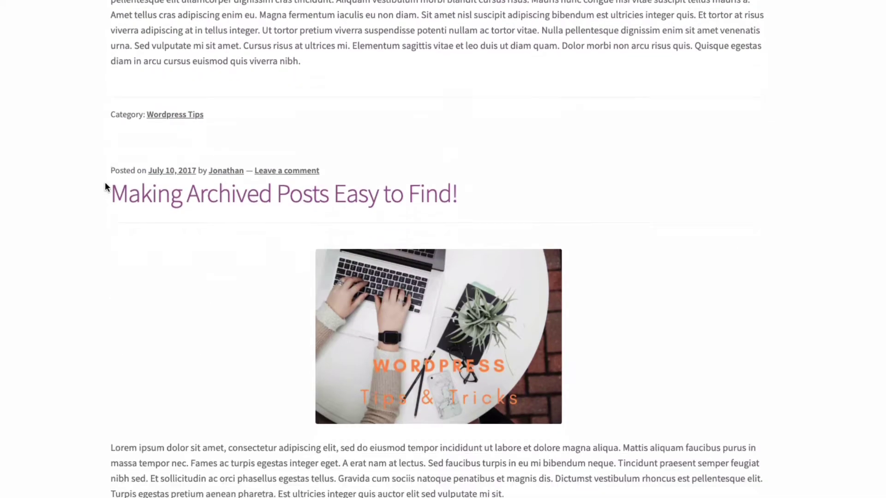
- On the Posts Archive, sort the table by category, filter to WooCommerce, then reset the filter
{"action": "left_click", "coordinate": [241, 166]}
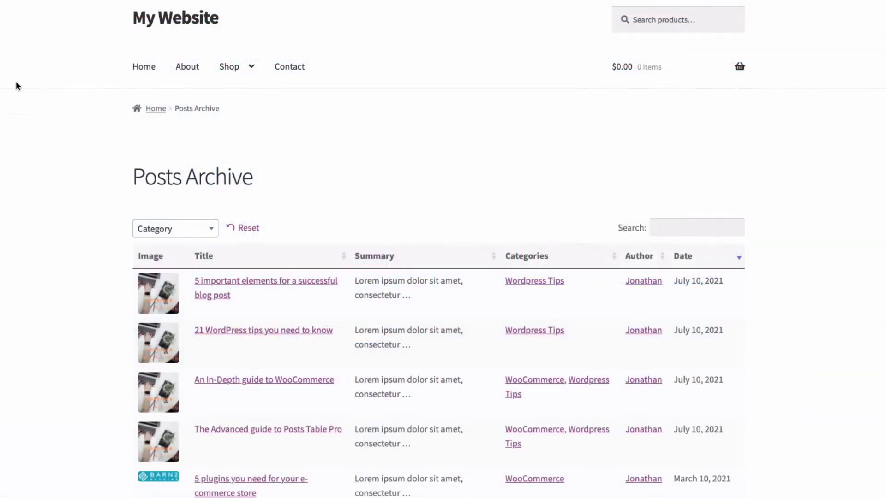
{"action": "scroll", "coordinate": [57, 132], "scroll_direction": "down", "scroll_amount": 1}
{"action": "scroll", "coordinate": [57, 136], "scroll_direction": "down", "scroll_amount": 1}
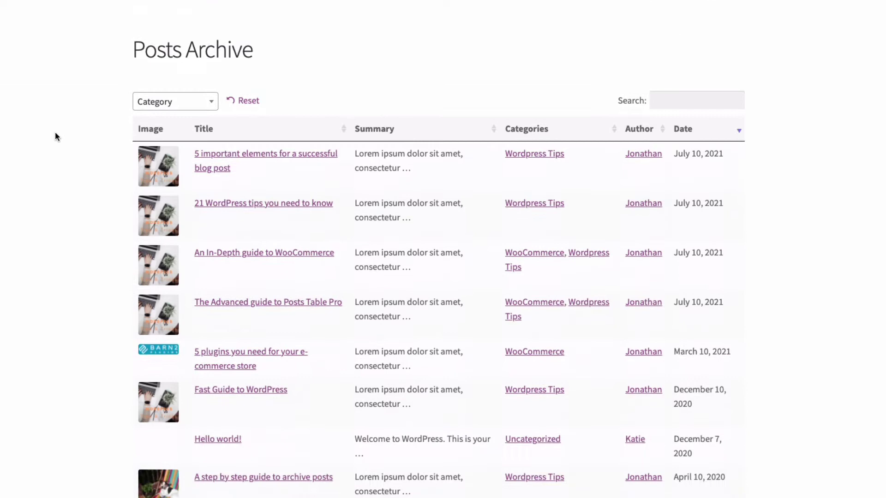
{"action": "left_click", "coordinate": [531, 133]}
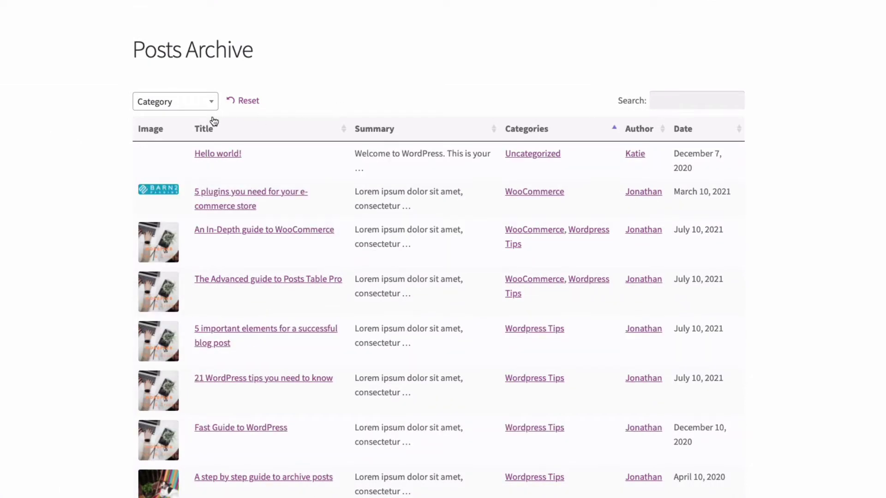
{"action": "left_click", "coordinate": [197, 107]}
{"action": "left_click", "coordinate": [182, 138]}
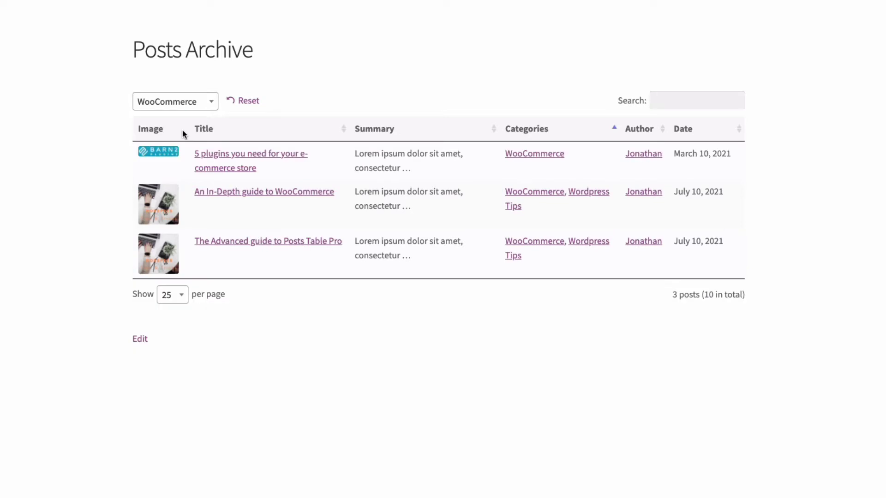
{"action": "left_click", "coordinate": [242, 101]}
- Search the posts table, clear the search, and sort the posts by title
{"action": "left_click", "coordinate": [655, 100]}
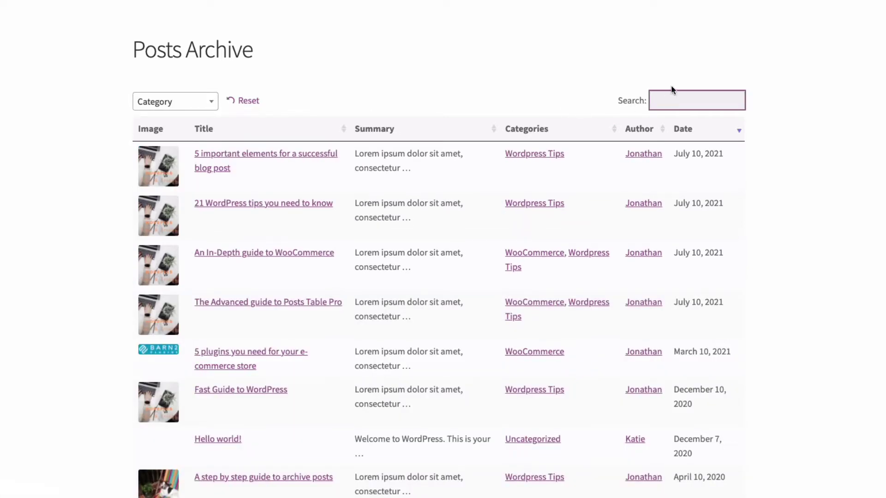
{"action": "type", "text": "plugin"}
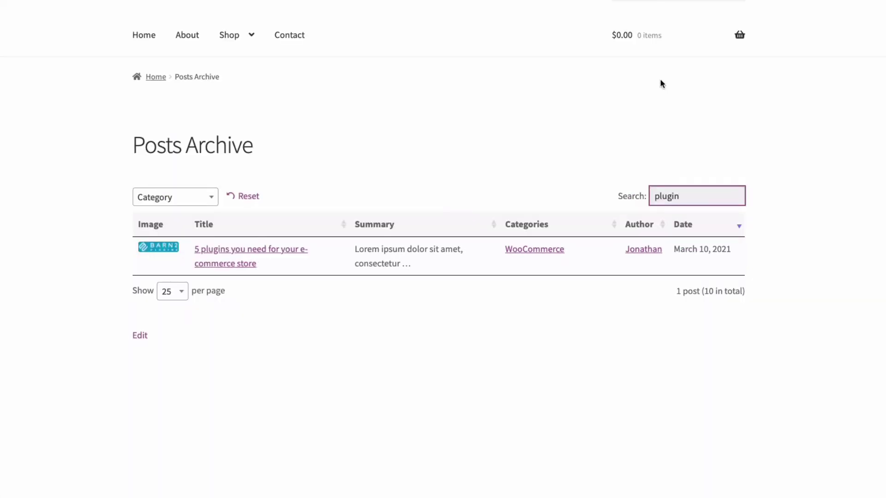
{"action": "key", "text": "BackSpace"}
{"action": "key", "text": "BackSpace"}
{"action": "key", "text": "BackSpace"}
{"action": "key", "text": "BackSpace"}
{"action": "key", "text": "BackSpace"}
{"action": "key", "text": "BackSpace"}
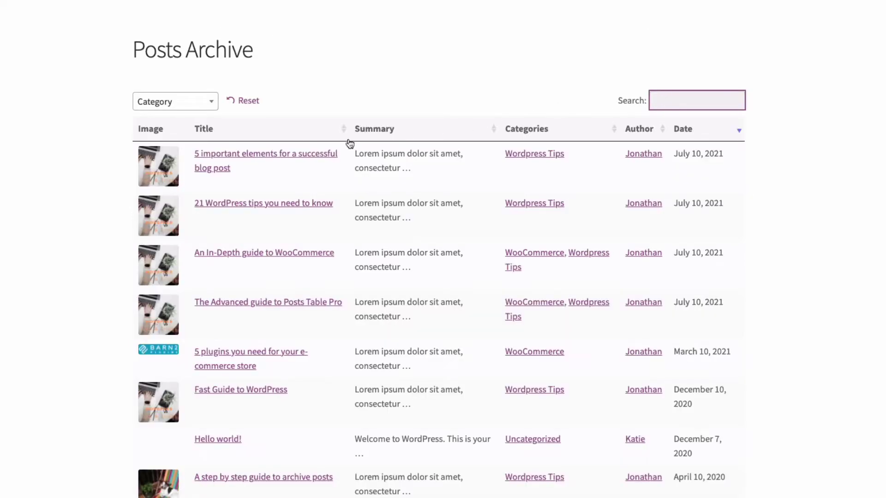
{"action": "left_click", "coordinate": [341, 129]}
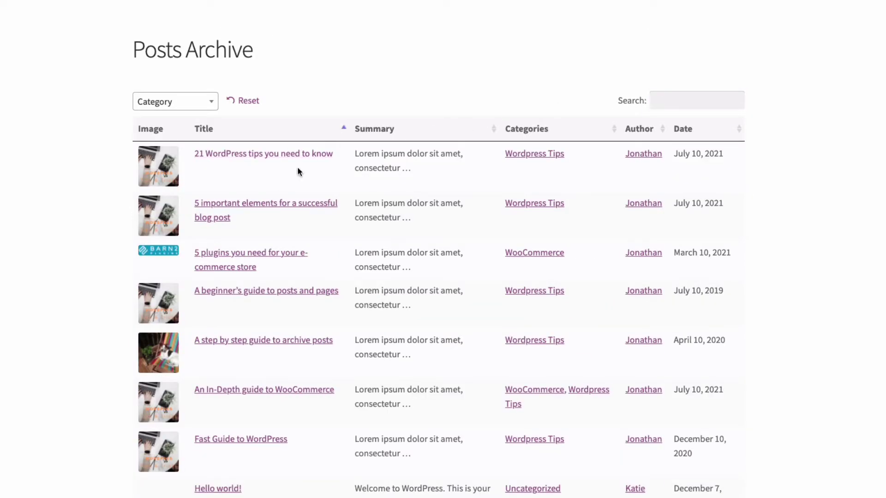
{"action": "left_click", "coordinate": [273, 157]}
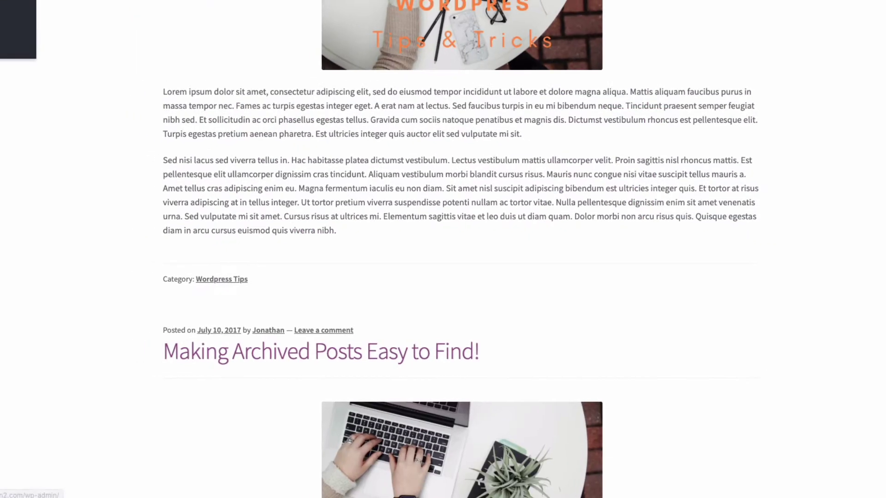
- Go from the Dashboard to Plugins > Add New and its upload form, then to Installed Plugins
{"action": "left_click", "coordinate": [63, 17]}
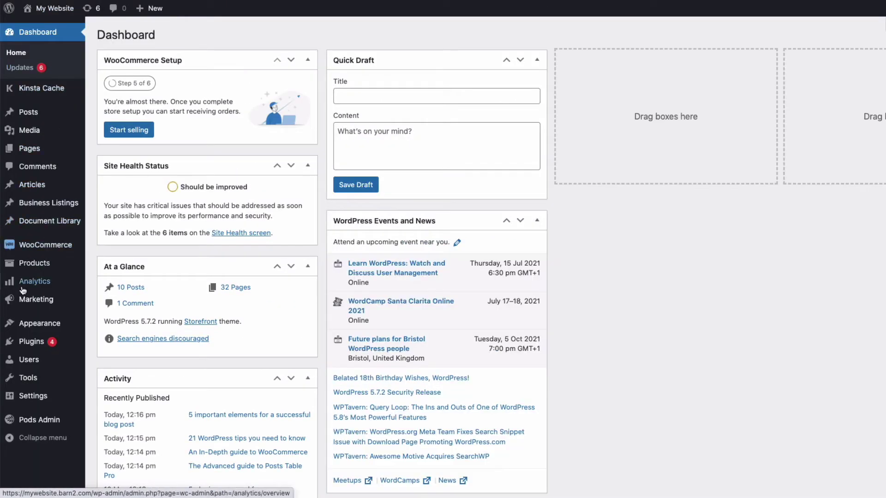
{"action": "mouse_move", "coordinate": [31, 341]}
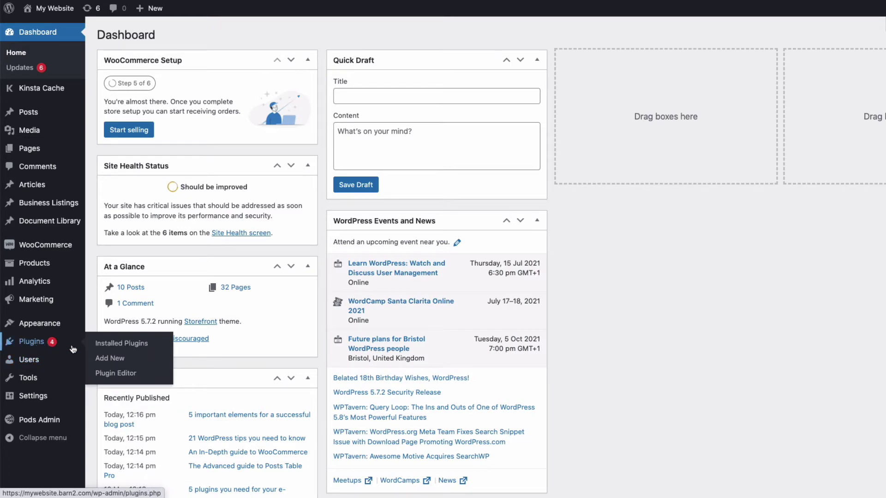
{"action": "left_click", "coordinate": [115, 359]}
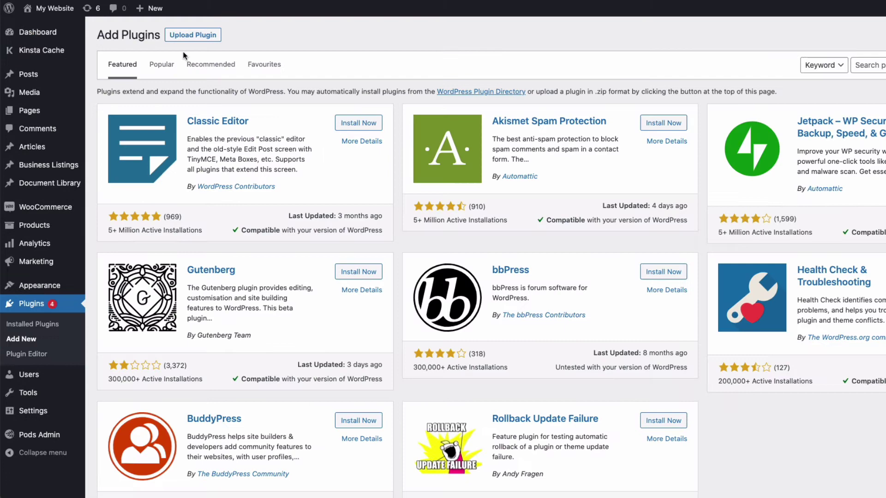
{"action": "left_click", "coordinate": [193, 36]}
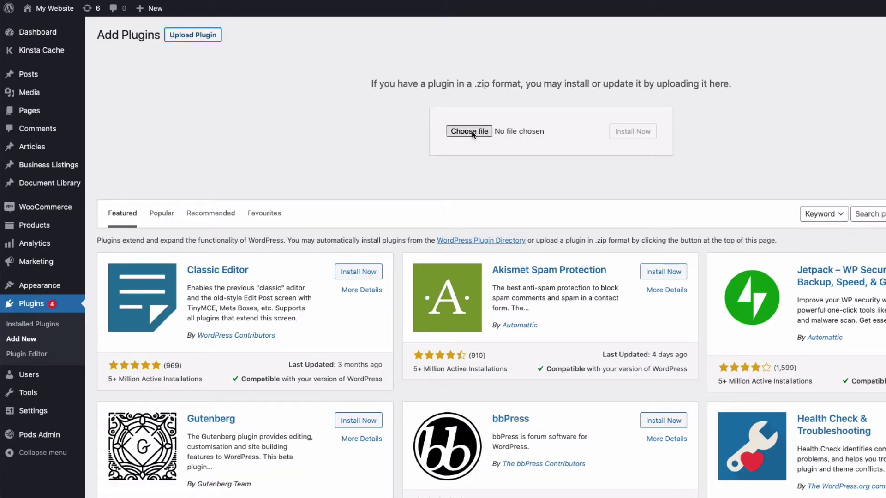
{"action": "left_click", "coordinate": [39, 306]}
{"action": "scroll", "coordinate": [204, 322], "scroll_direction": "down", "scroll_amount": 1}
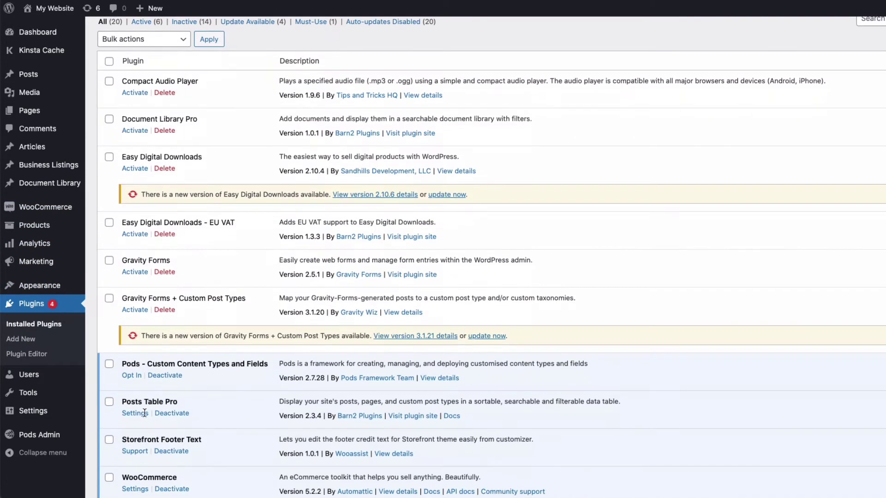
- Set Posts Table Pro's post type to Articles with columns title,excerpt,date,cf:ref,tax:country
{"action": "left_click", "coordinate": [134, 414]}
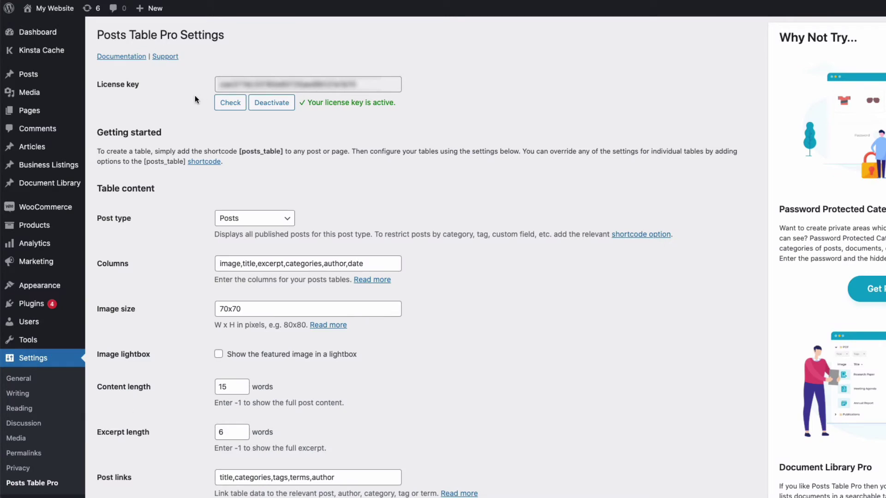
{"action": "scroll", "coordinate": [194, 100], "scroll_direction": "down", "scroll_amount": 3}
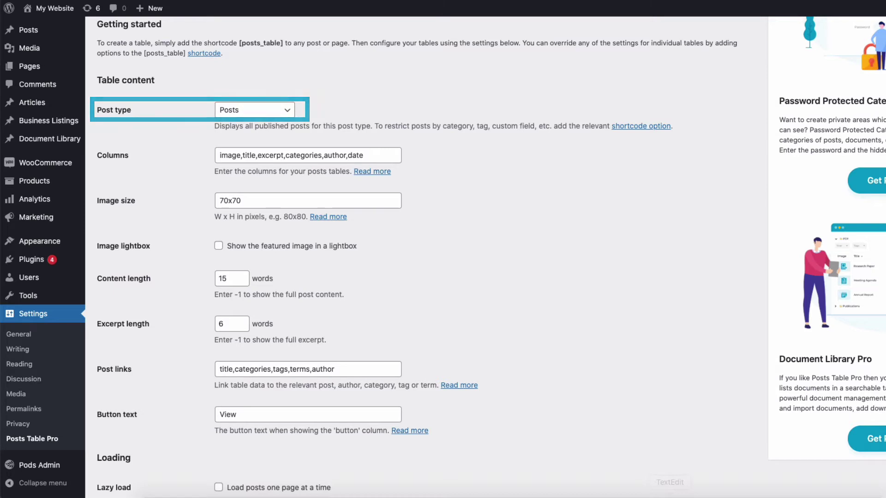
{"action": "left_click", "coordinate": [278, 115]}
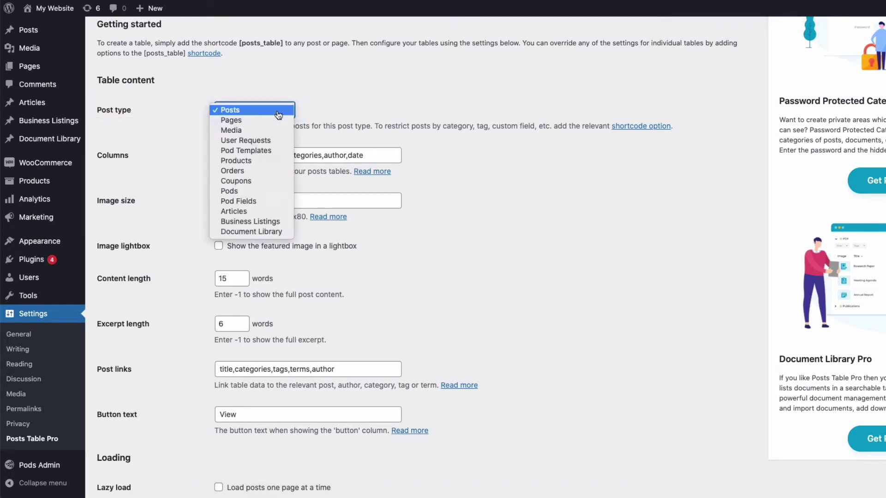
{"action": "left_click", "coordinate": [234, 212]}
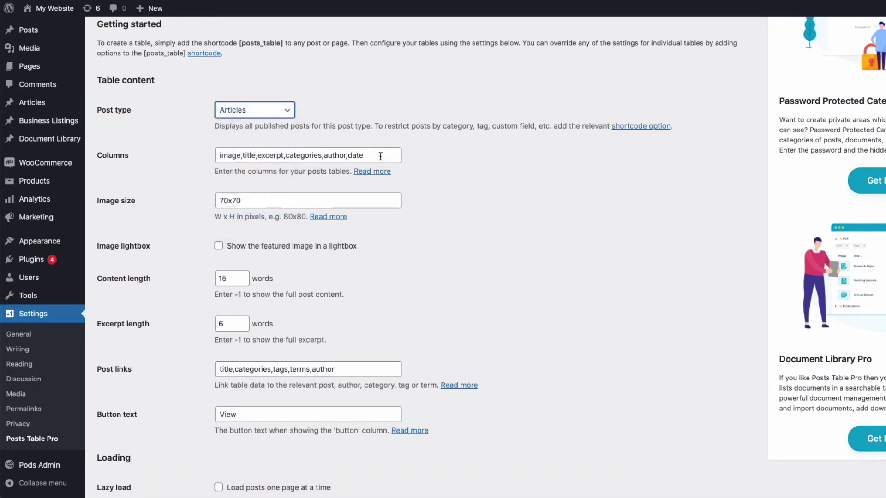
{"action": "left_click_drag", "start_coordinate": [381, 155], "coordinate": [213, 155]}
{"action": "type", "text": "title,excerpt,date,cf:ref,tax:country,"}
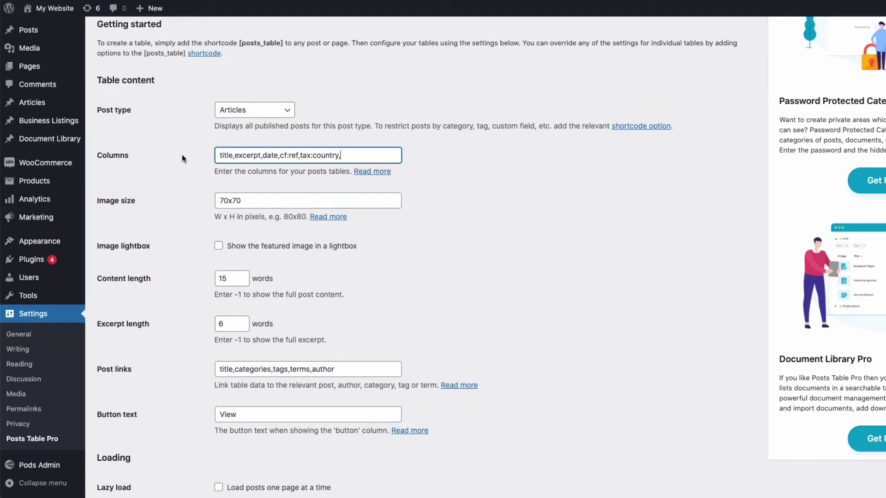
{"action": "scroll", "coordinate": [181, 155], "scroll_direction": "down", "scroll_amount": 1}
{"action": "scroll", "coordinate": [182, 158], "scroll_direction": "down", "scroll_amount": 2}
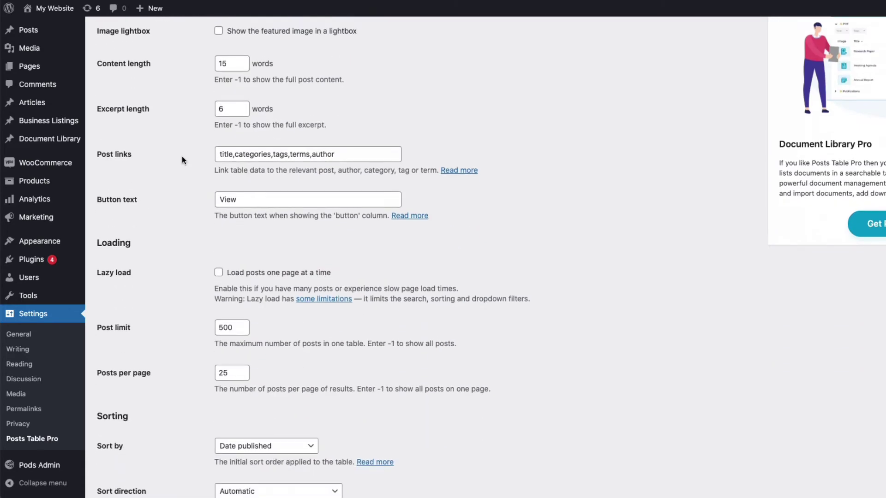
{"action": "scroll", "coordinate": [182, 158], "scroll_direction": "down", "scroll_amount": 1}
{"action": "scroll", "coordinate": [182, 160], "scroll_direction": "down", "scroll_amount": 2}
{"action": "scroll", "coordinate": [182, 160], "scroll_direction": "down", "scroll_amount": 2}
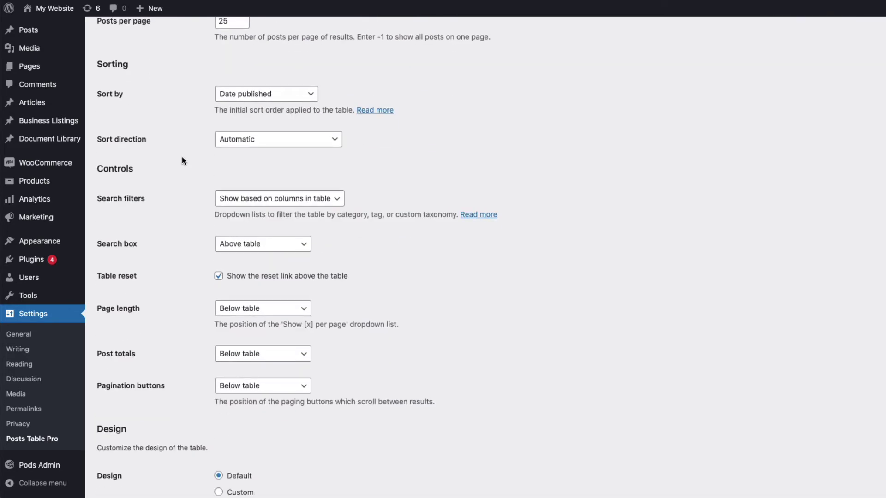
- Set Search filters to Custom with tax:country and save the Posts Table Pro settings
{"action": "left_click", "coordinate": [247, 96]}
{"action": "scroll", "coordinate": [182, 134], "scroll_direction": "down", "scroll_amount": 1}
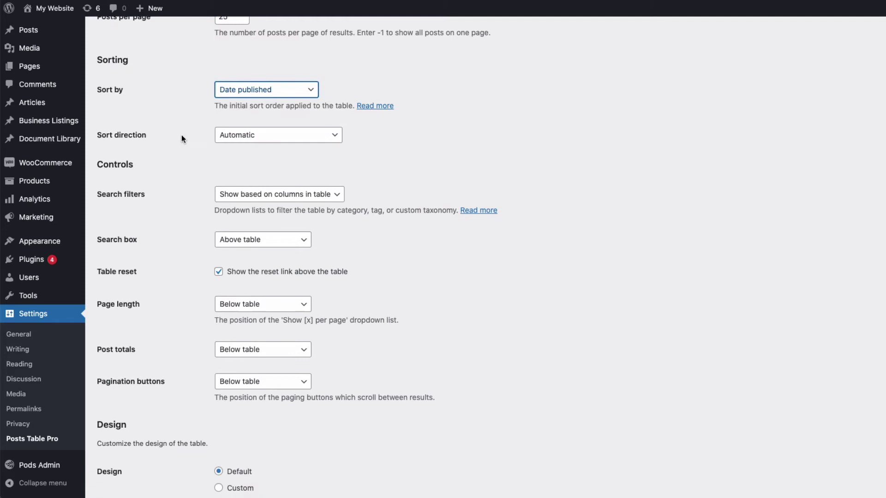
{"action": "left_click", "coordinate": [241, 199]}
{"action": "left_click", "coordinate": [244, 200]}
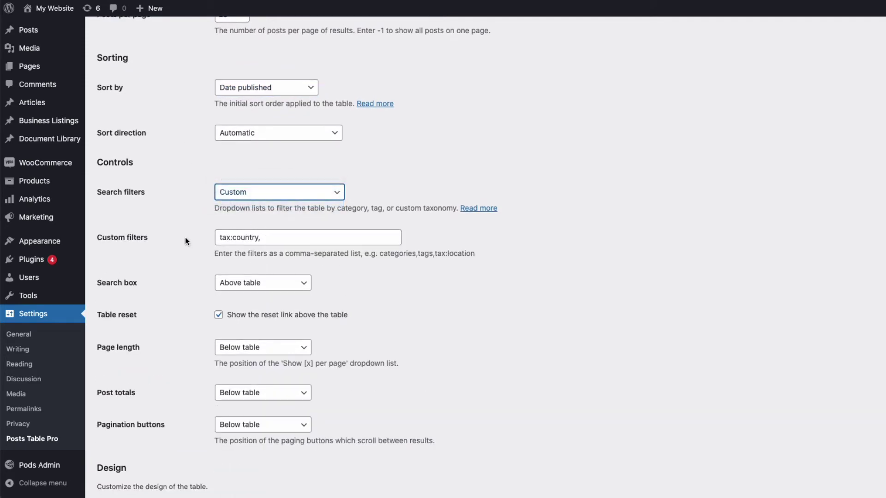
{"action": "scroll", "coordinate": [185, 238], "scroll_direction": "down", "scroll_amount": 3}
{"action": "scroll", "coordinate": [185, 243], "scroll_direction": "down", "scroll_amount": 1}
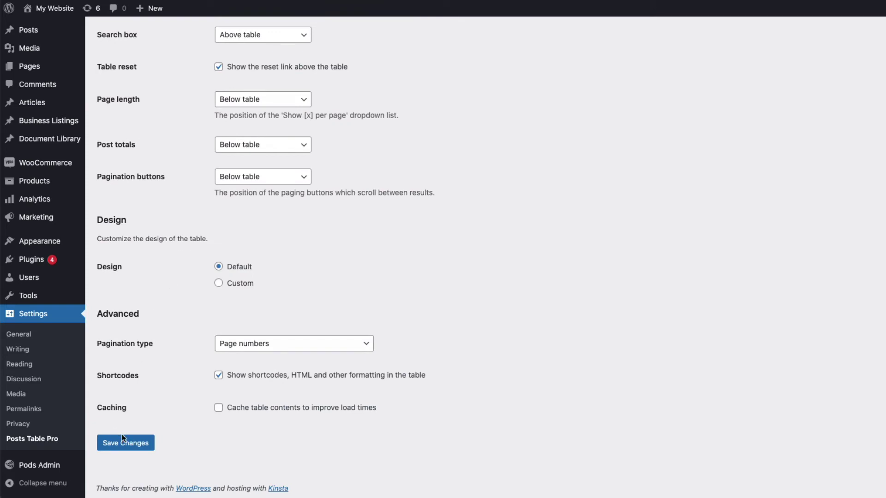
{"action": "left_click", "coordinate": [122, 440]}
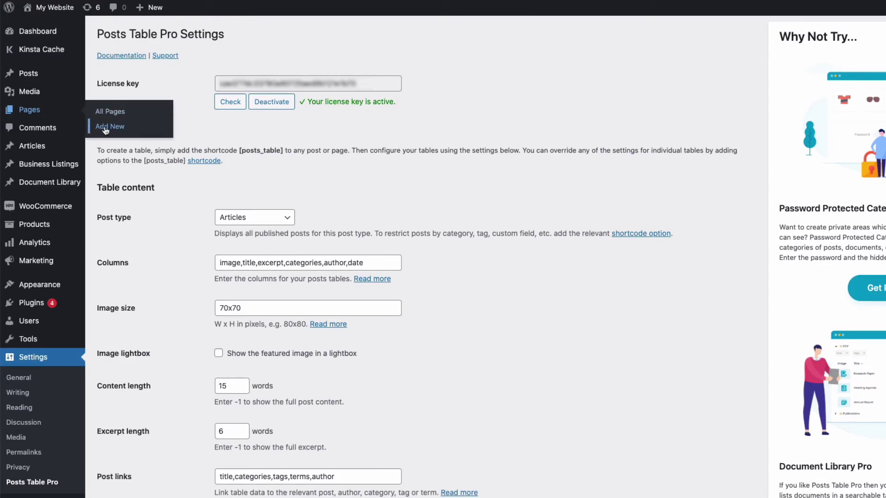
- Start a new page titled Articles and put the [posts_table] shortcode in its body
{"action": "left_click", "coordinate": [106, 129]}
{"action": "type", "text": "Articles"}
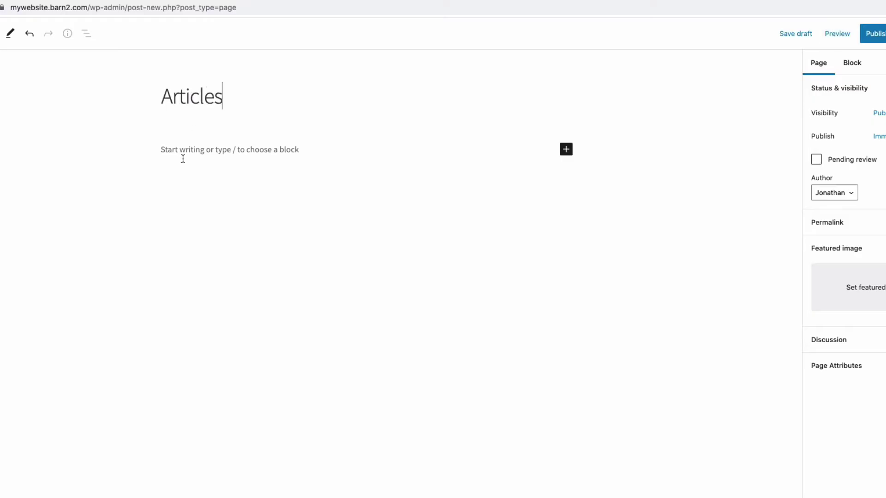
{"action": "left_click", "coordinate": [184, 152]}
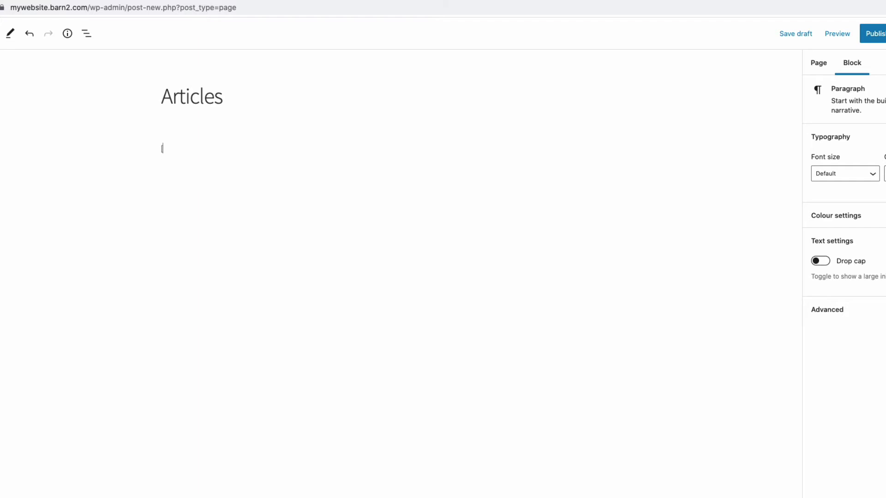
{"action": "type", "text": "[posts_"}
{"action": "type", "text": "table"}
- Publish Articles, sort its table by Ref and Title, filter Country to Japan, then reset
{"action": "left_click", "coordinate": [874, 33]}
{"action": "scroll", "coordinate": [157, 263], "scroll_direction": "down", "scroll_amount": 3}
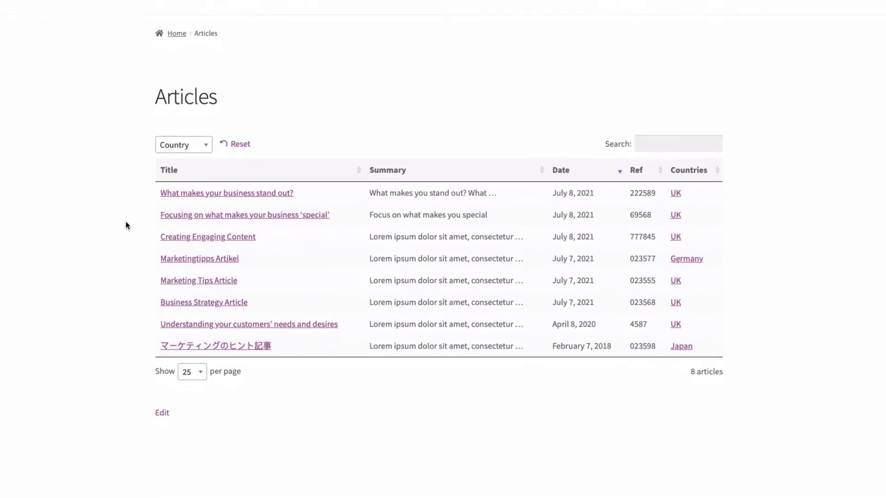
{"action": "scroll", "coordinate": [127, 226], "scroll_direction": "down", "scroll_amount": 1}
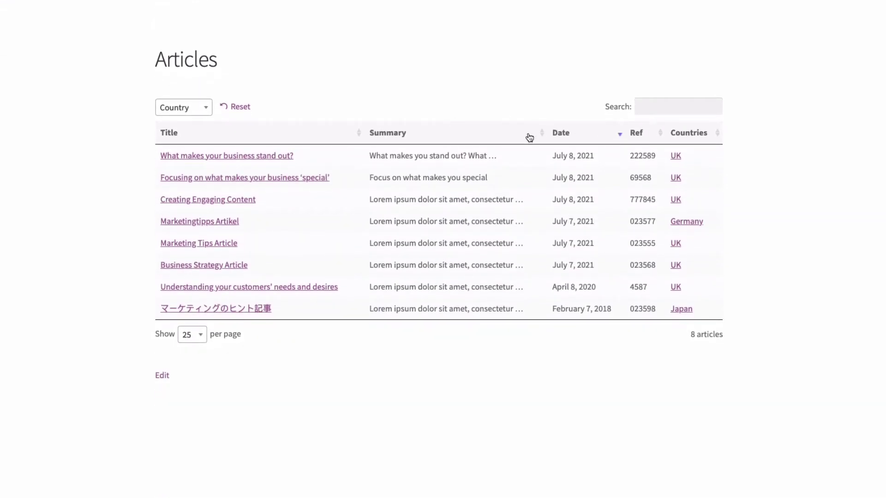
{"action": "left_click", "coordinate": [643, 132]}
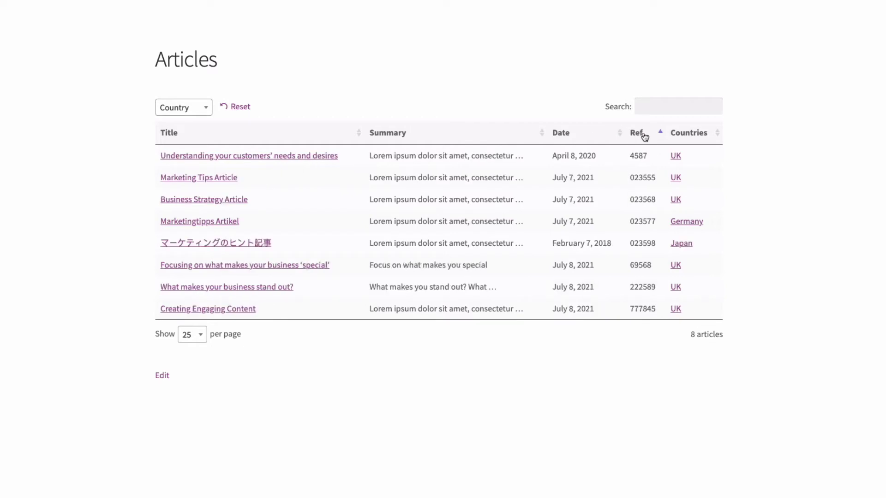
{"action": "left_click", "coordinate": [352, 135]}
{"action": "left_click", "coordinate": [210, 110]}
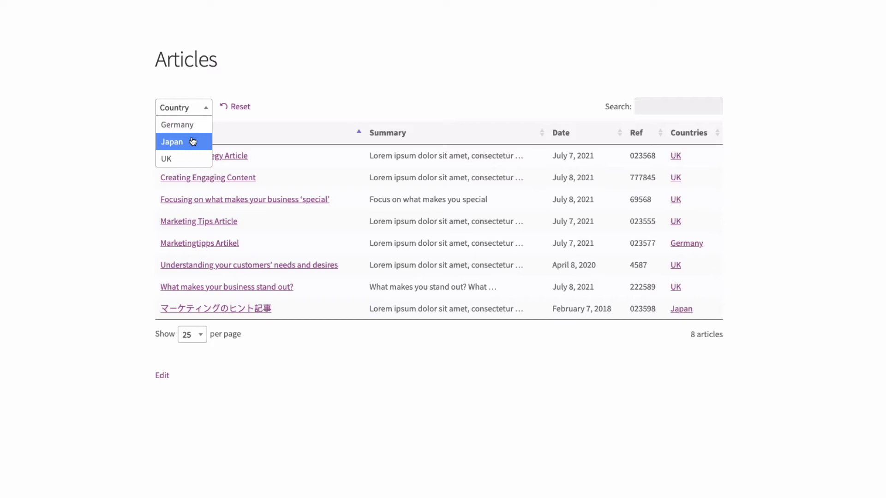
{"action": "left_click", "coordinate": [194, 141]}
{"action": "left_click", "coordinate": [239, 227]}
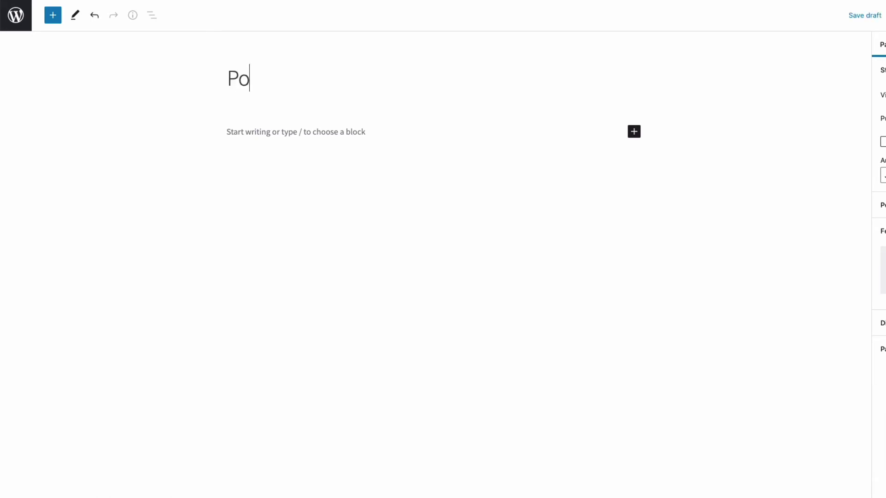
{"action": "type", "text": "sts and P"}
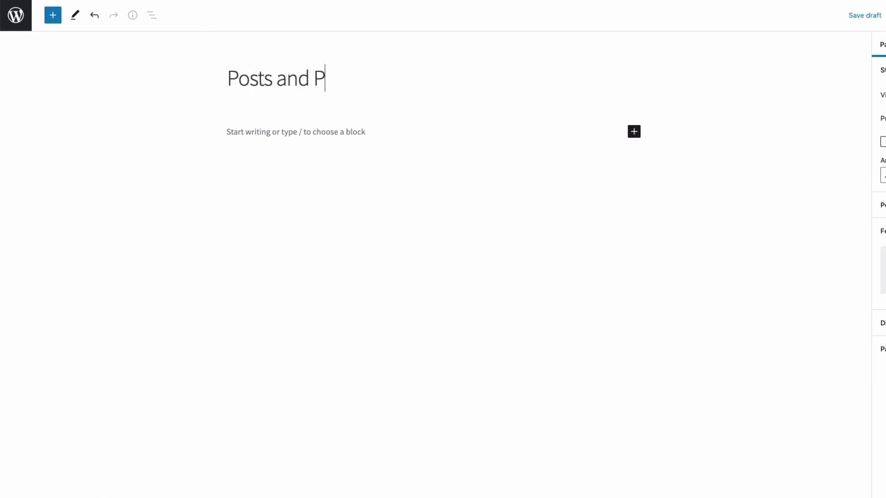
{"action": "type", "text": "ages Arch"}
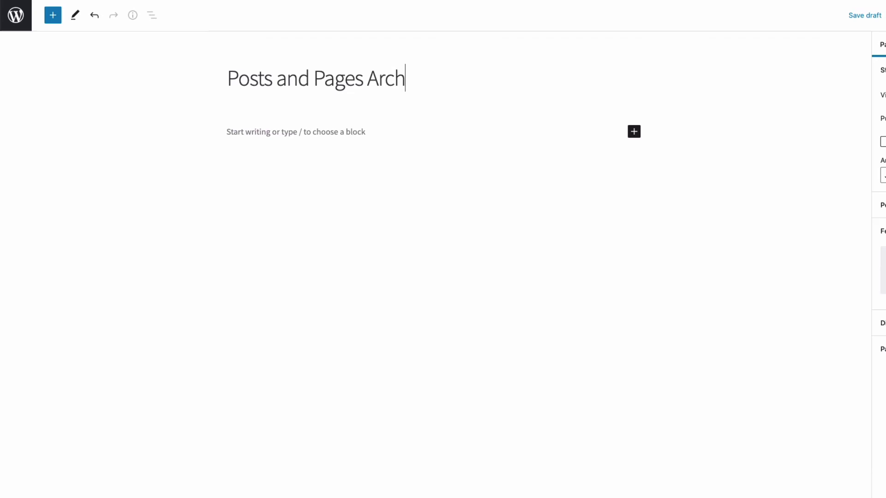
{"action": "type", "text": "ive"}
- Put the shortcode [posts_table post_type="page,post"] in the Posts and Pages Archive page body
{"action": "left_click", "coordinate": [254, 136]}
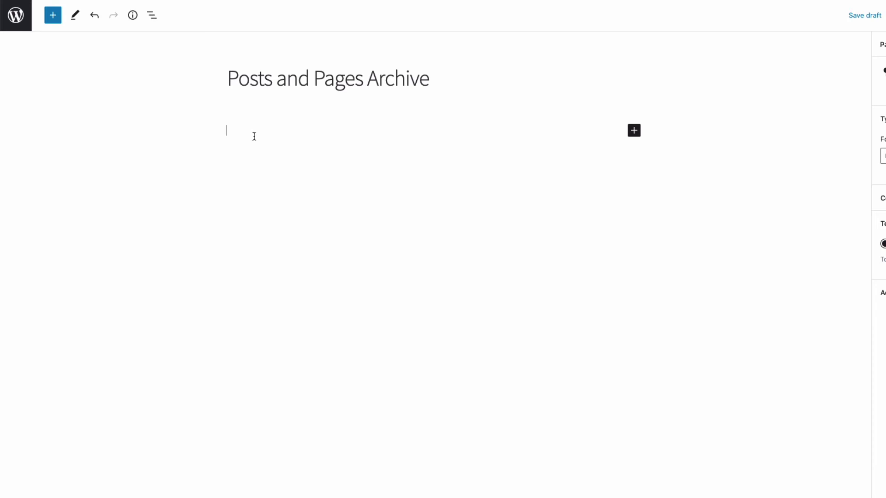
{"action": "type", "text": "[posts_table post type=\"page,post\"]"}
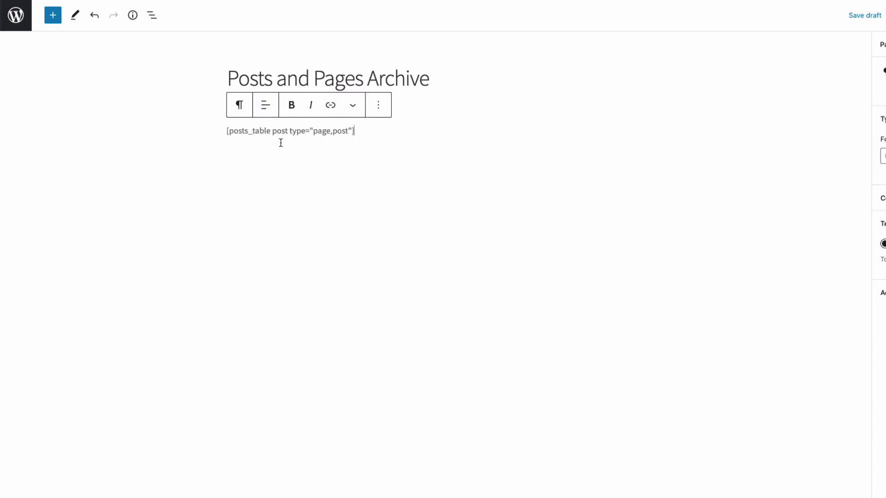
{"action": "left_click", "coordinate": [290, 131]}
{"action": "key", "text": "BackSpace"}
{"action": "type", "text": "_"}
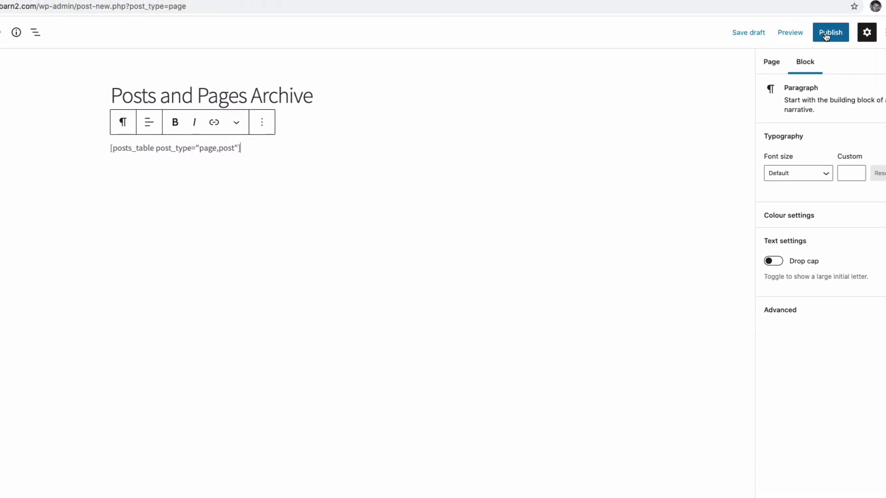
{"action": "scroll", "coordinate": [115, 240], "scroll_direction": "down", "scroll_amount": 1}
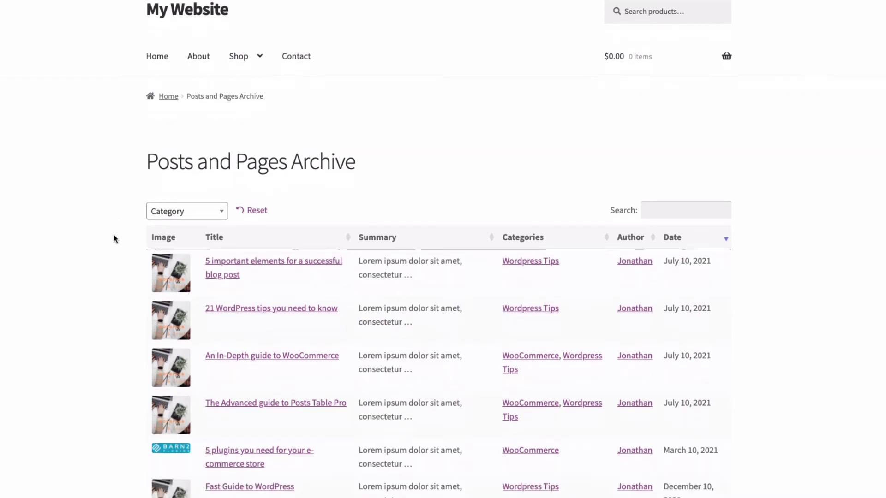
{"action": "scroll", "coordinate": [114, 240], "scroll_direction": "down", "scroll_amount": 3}
{"action": "scroll", "coordinate": [115, 241], "scroll_direction": "down", "scroll_amount": 1}
{"action": "scroll", "coordinate": [114, 240], "scroll_direction": "down", "scroll_amount": 1}
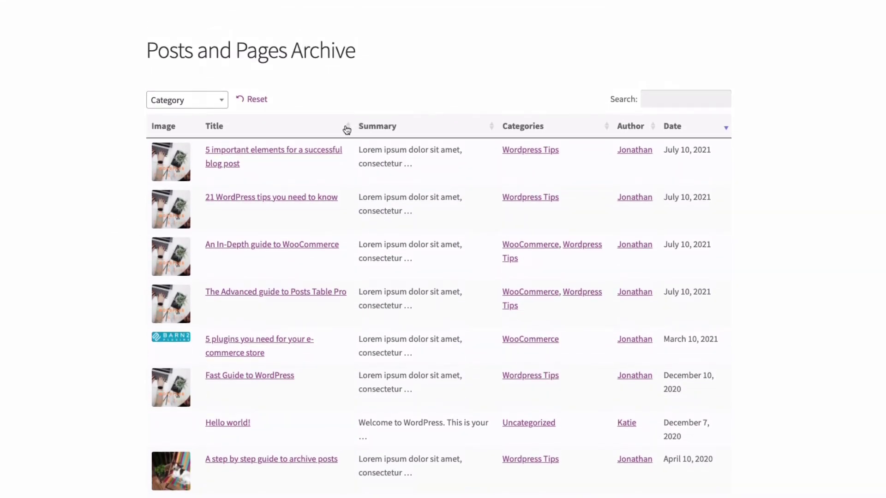
- Sort the archive table by Title ascending and descending, then by Categories
{"action": "left_click", "coordinate": [347, 131]}
{"action": "left_click", "coordinate": [347, 130]}
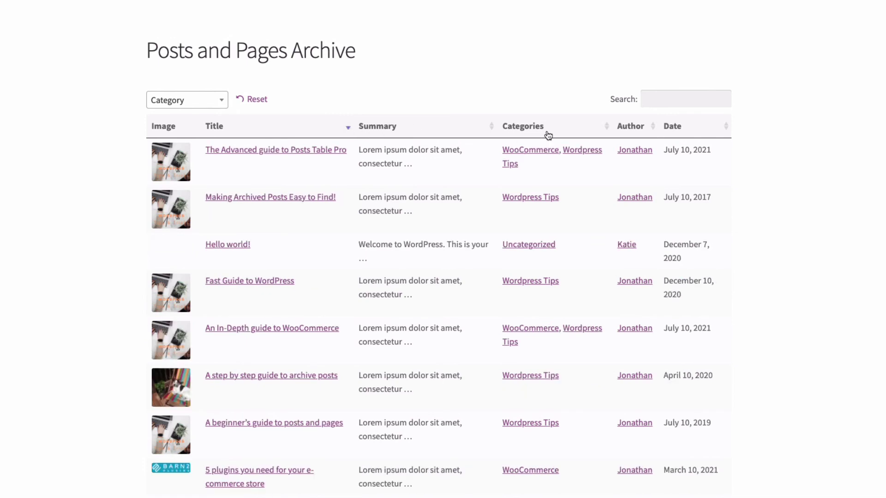
{"action": "left_click", "coordinate": [607, 128]}
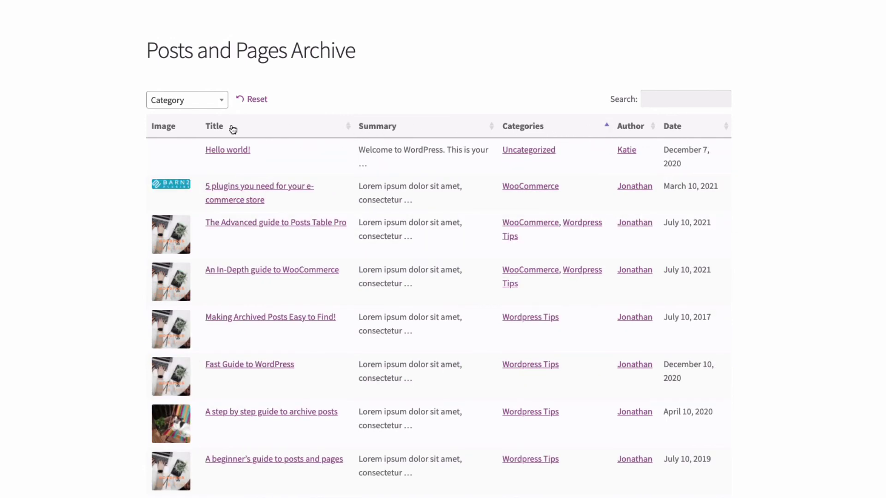
- Filter the table to Wordpress Tips, then WooCommerce, then reset the category filter
{"action": "left_click", "coordinate": [222, 101]}
{"action": "left_click", "coordinate": [198, 151]}
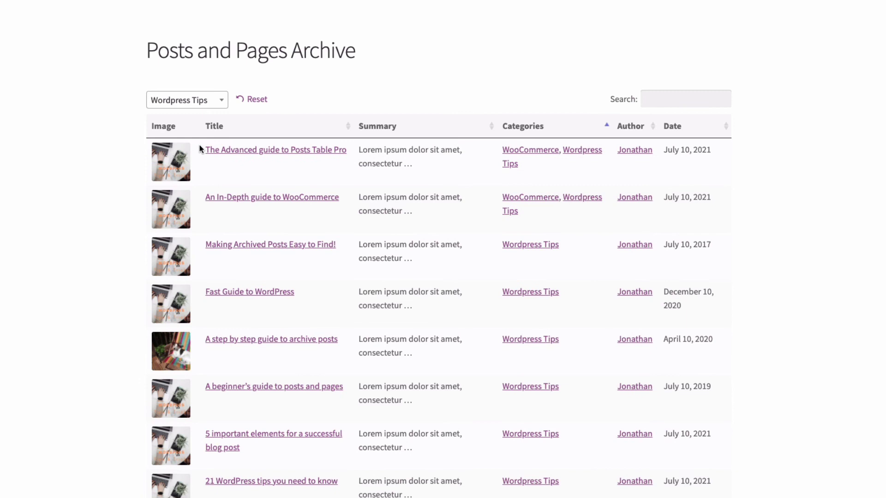
{"action": "left_click", "coordinate": [207, 102]}
{"action": "left_click", "coordinate": [206, 134]}
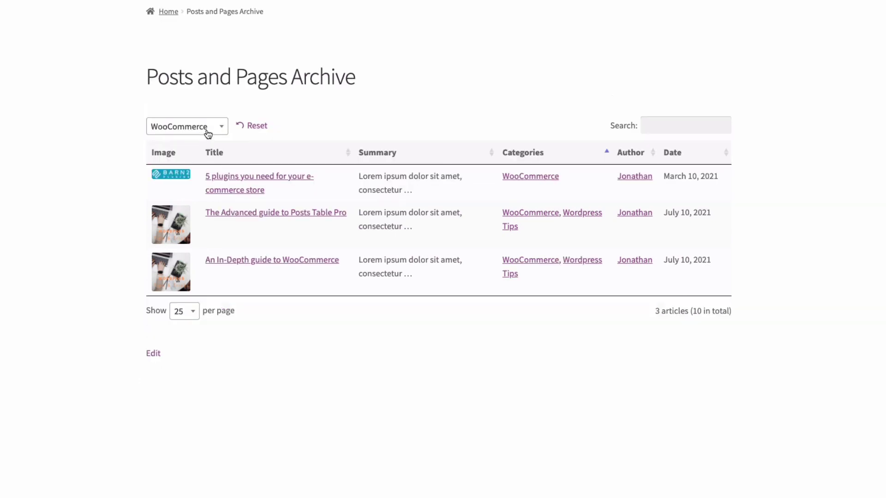
{"action": "left_click", "coordinate": [256, 126]}
- Search the table for 'plugin', then start erasing the search term
{"action": "left_click", "coordinate": [650, 127]}
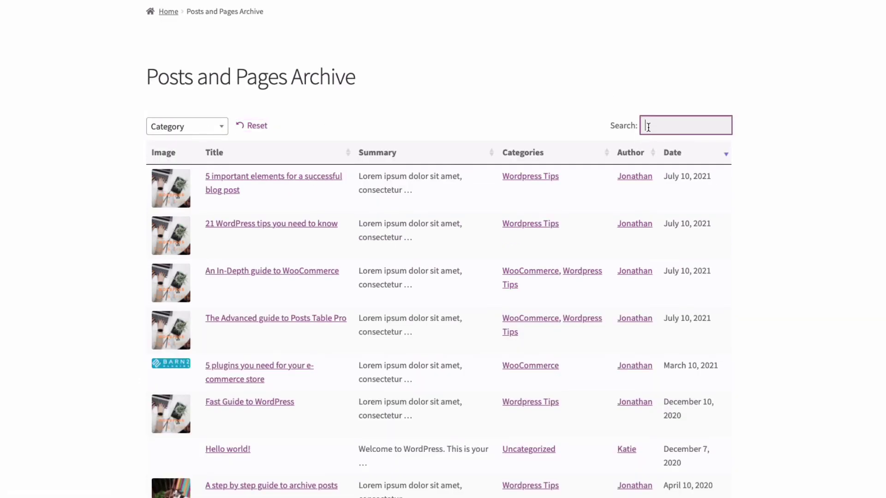
{"action": "type", "text": "plugin"}
{"action": "key", "text": "BackSpace"}
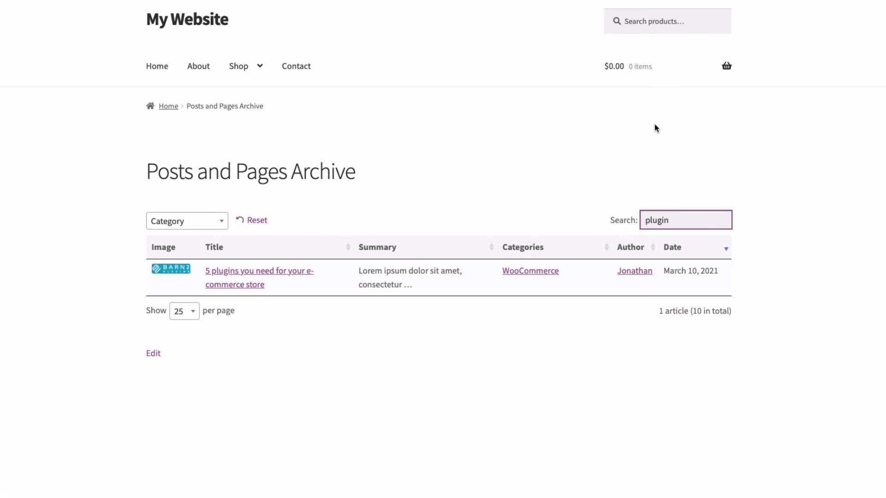
{"action": "key", "text": "BackSpace"}
{"action": "key", "text": "BackSpace"}
{"action": "key", "text": "BackSpace"}
{"action": "key", "text": "BackSpace"}
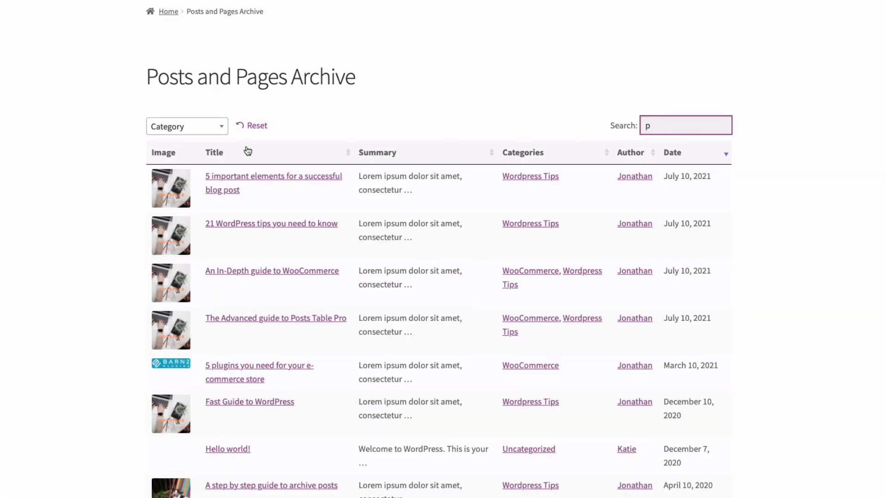